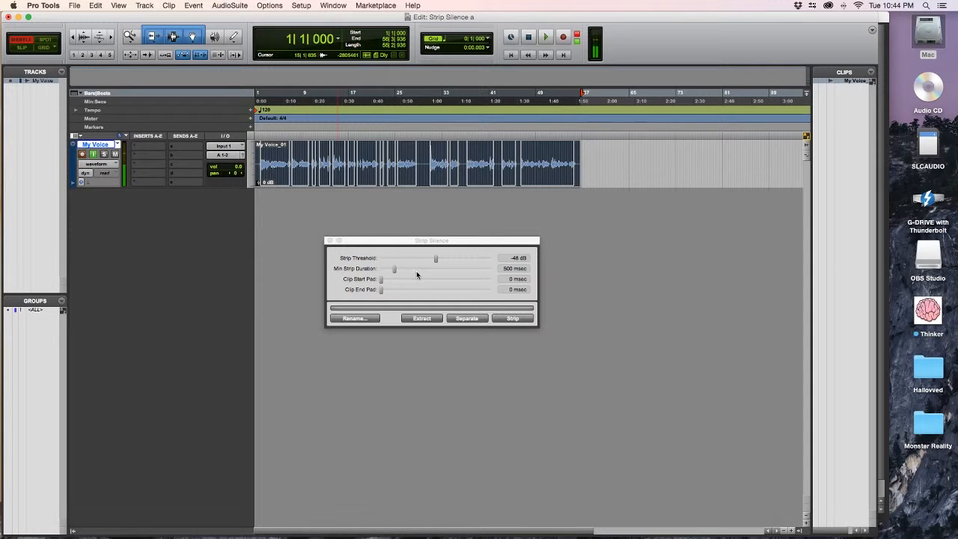
Examine the regions Strip Silence detects along the My Voice clip's waveform.
mouse_move(393, 270)
mouse_down()
mouse_move(447, 270)
mouse_move(369, 271)
mouse_move(394, 272)
mouse_up()
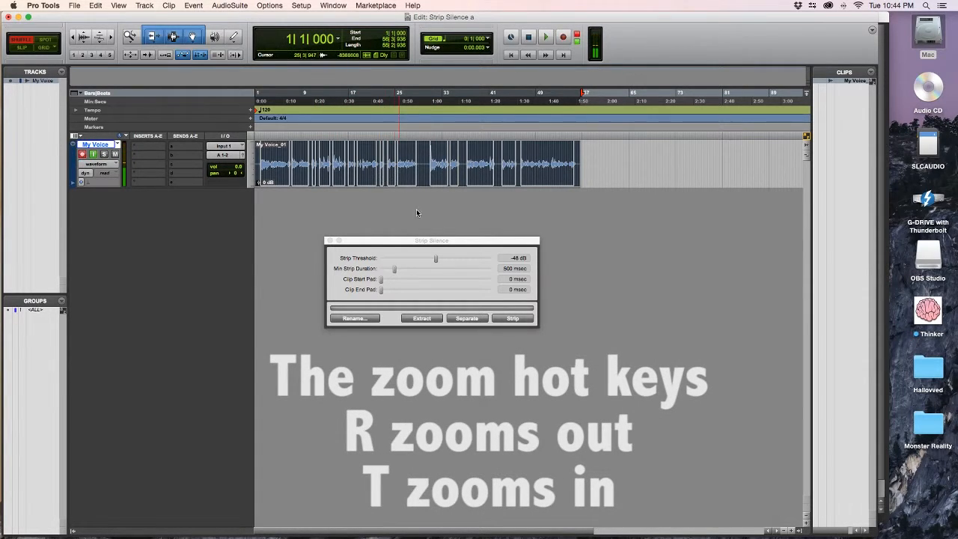
key(t)
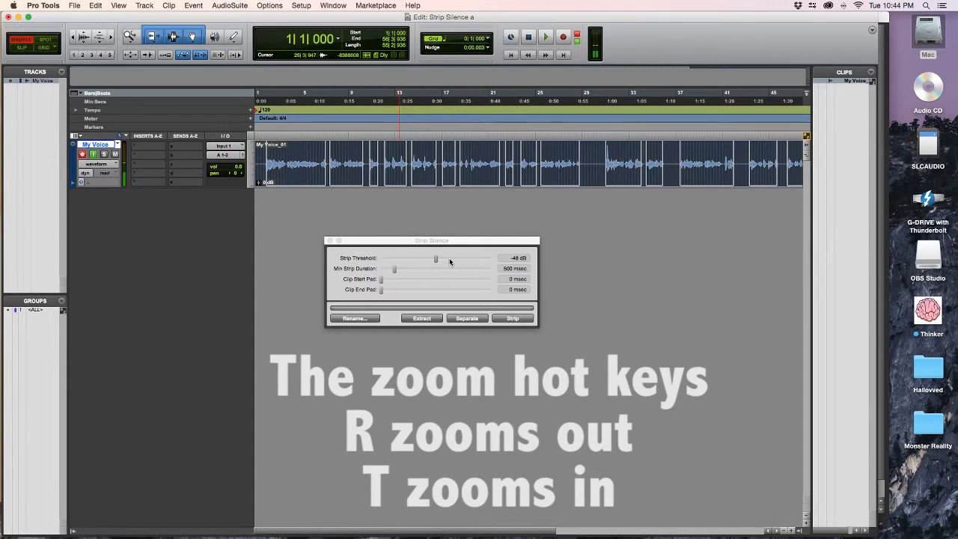
scroll(545, 176, right, 2)
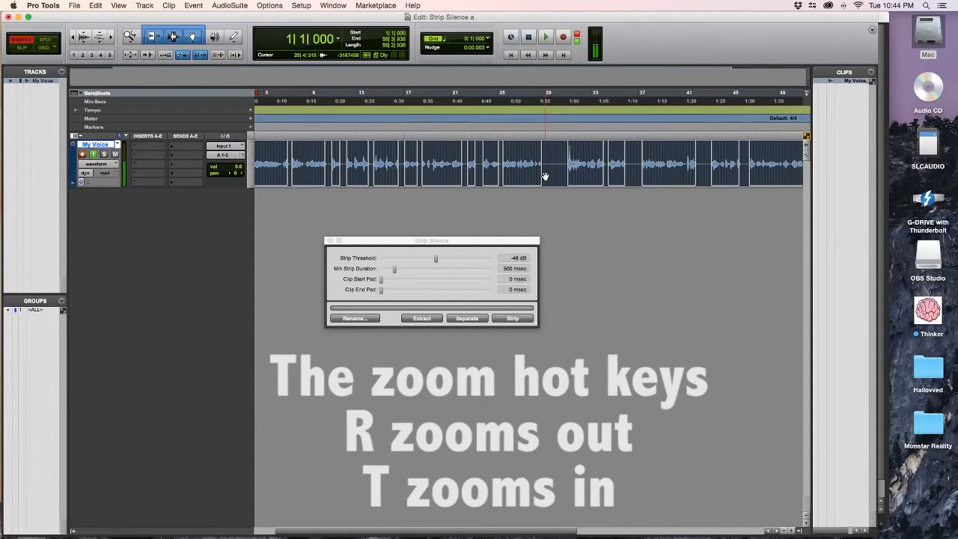
key(t)
scroll(543, 176, left, 3)
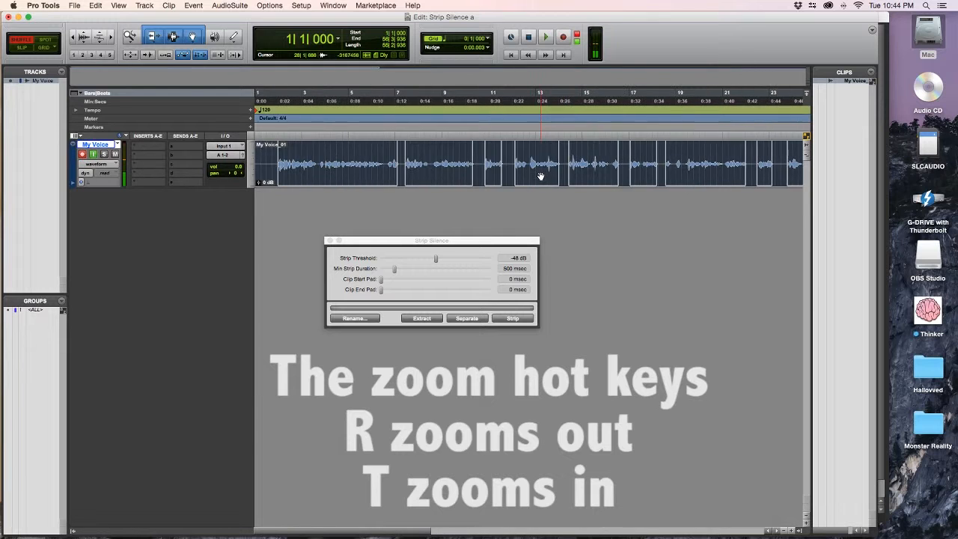
scroll(541, 175, right, 10)
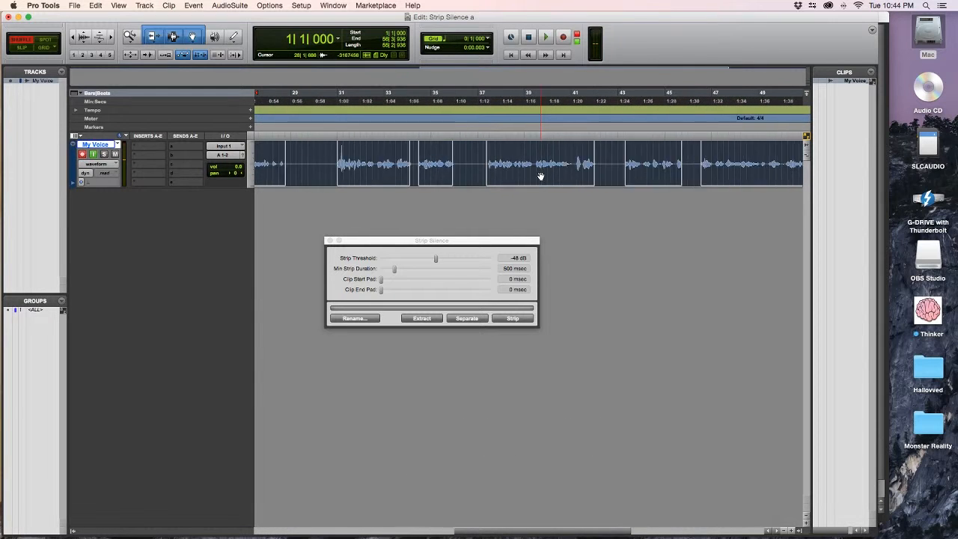
scroll(540, 176, left, 10)
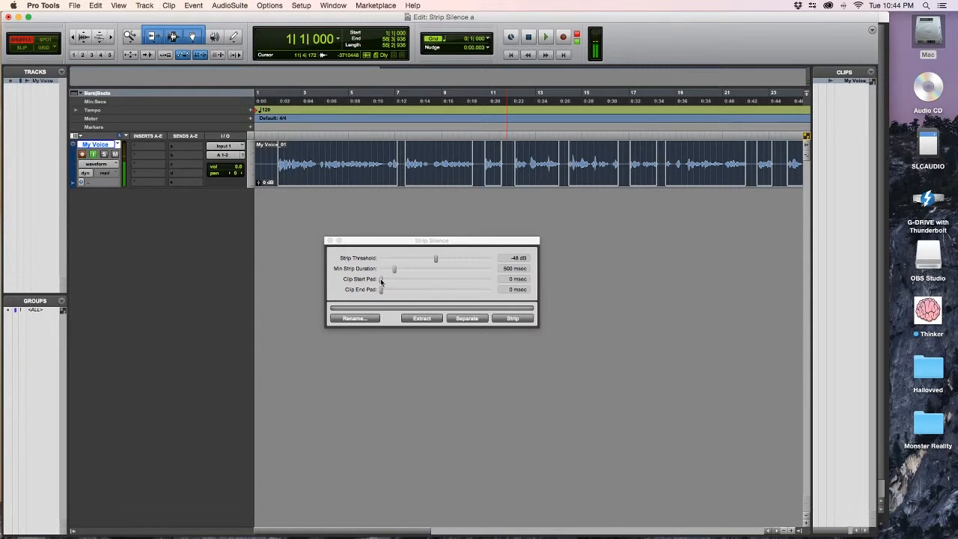
Set Clip Start Pad to about 189 msec and Clip End Pad to about 241 msec, reviewing the regions across the clip.
drag(380, 279, 387, 280)
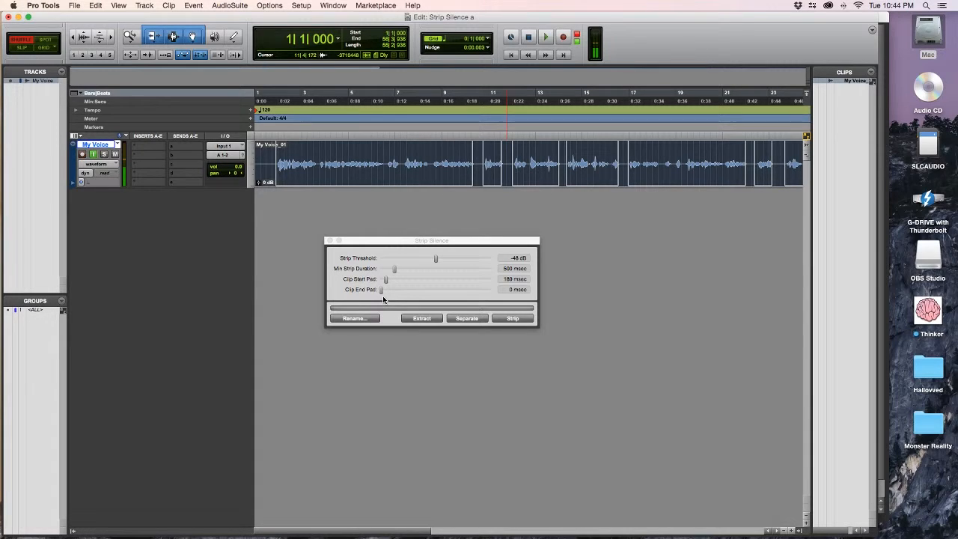
drag(381, 291, 387, 293)
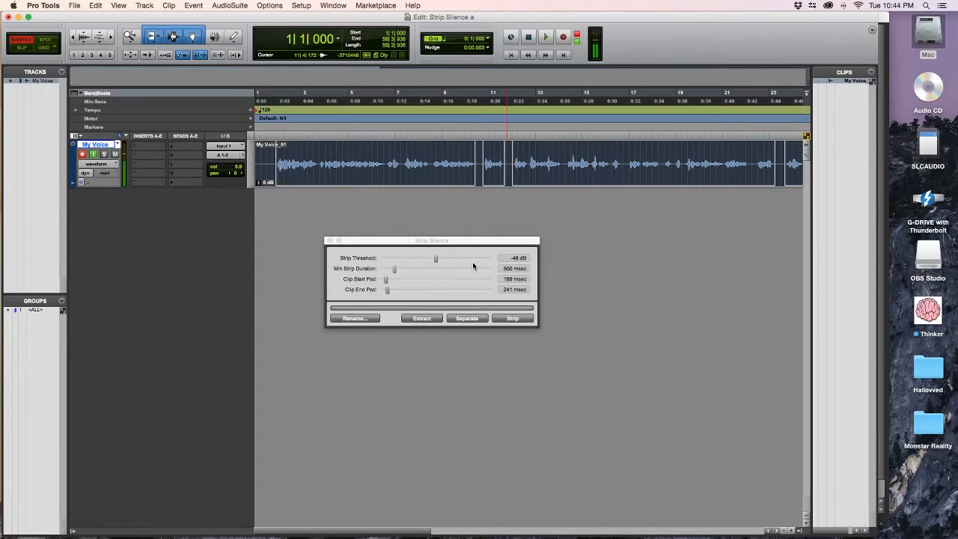
scroll(574, 229, right, 10)
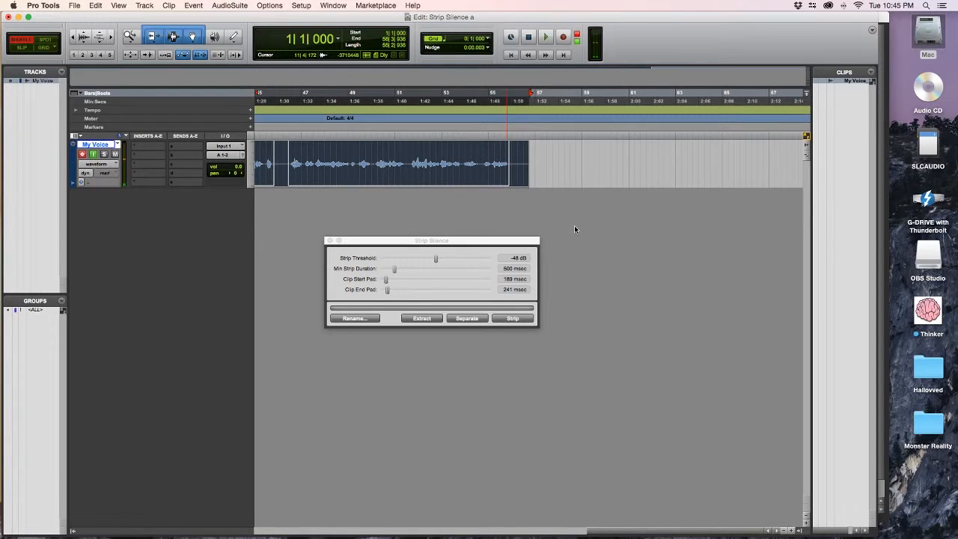
scroll(574, 229, left, 10)
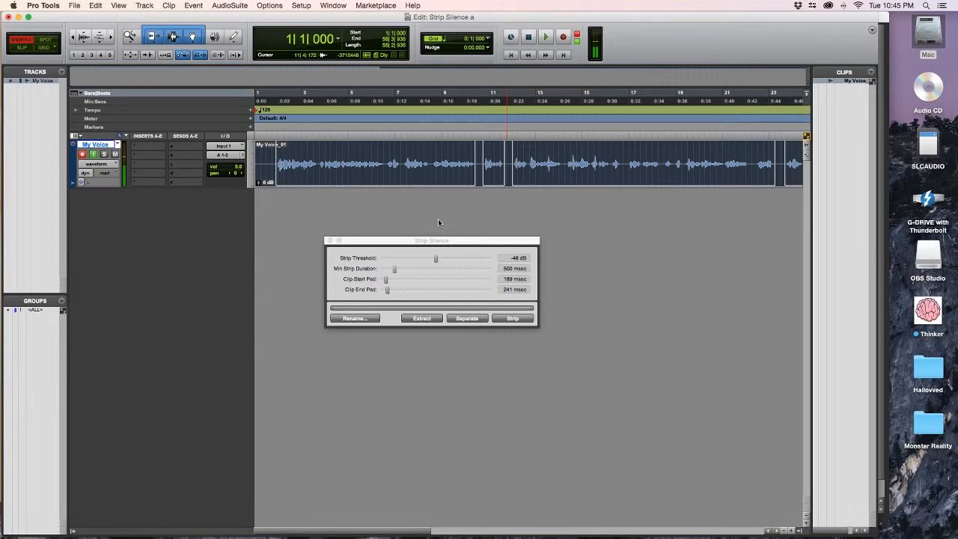
scroll(441, 220, right, 7)
scroll(441, 220, right, 4)
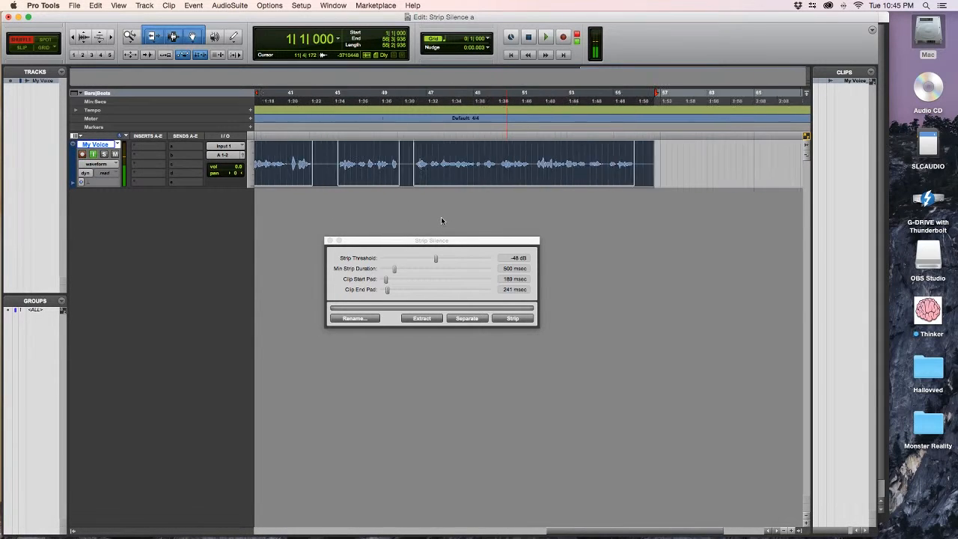
scroll(441, 220, left, 10)
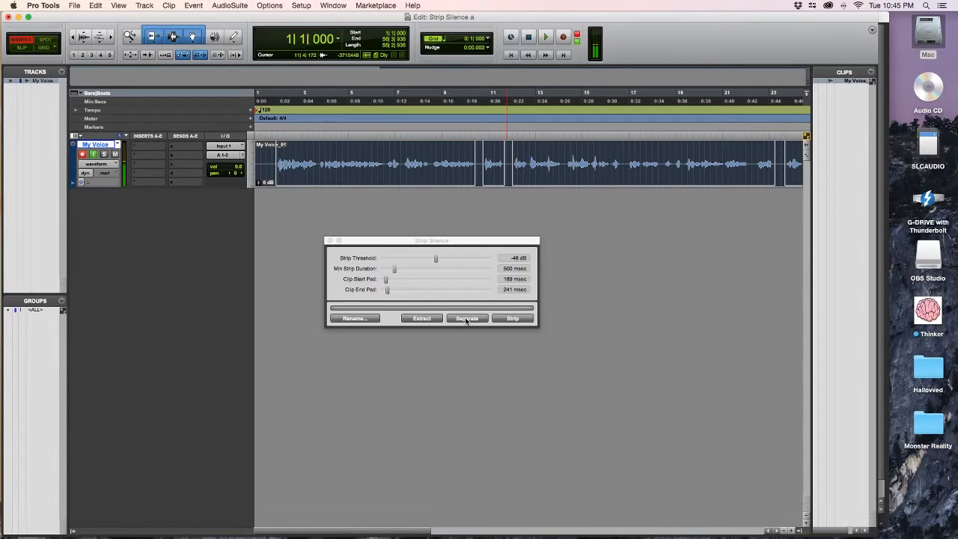
Strip the silence from the My Voice clip and move the Strip Silence window lower.
click(508, 320)
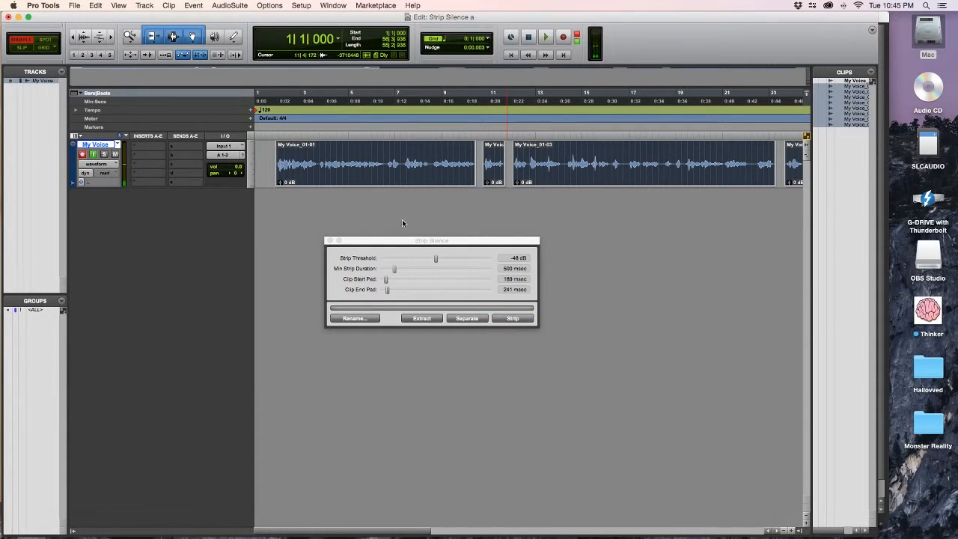
scroll(411, 220, right, 10)
scroll(411, 220, left, 10)
drag(404, 240, 413, 332)
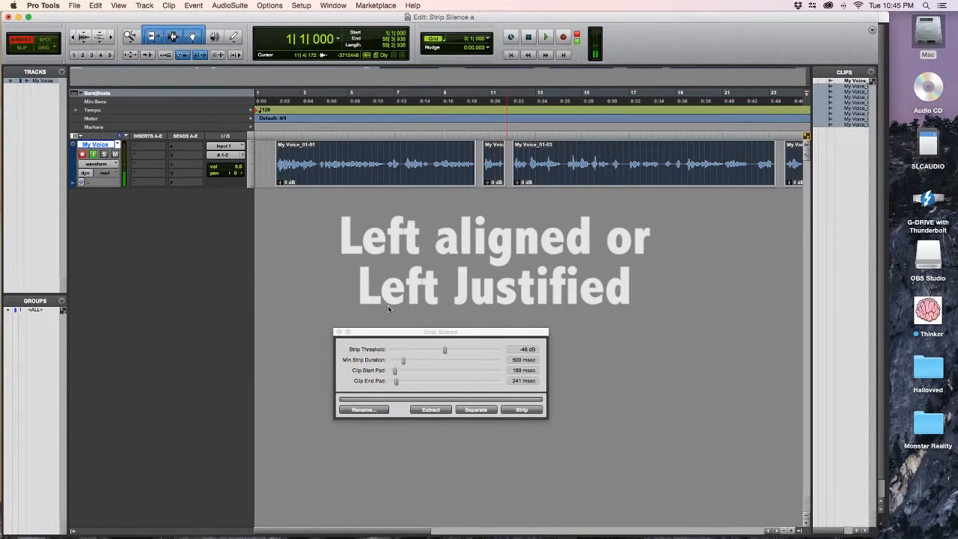
Create one new mono audio track.
click(145, 5)
click(151, 17)
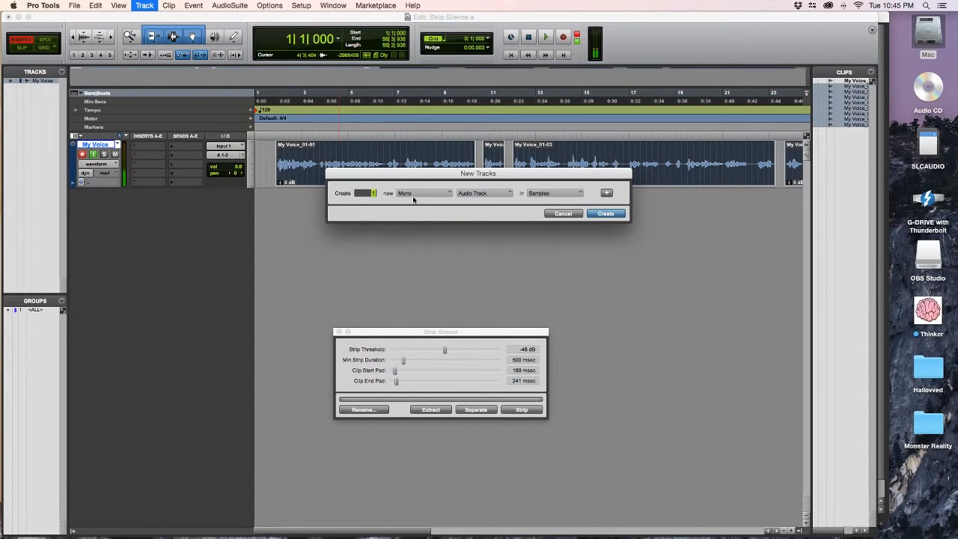
click(605, 214)
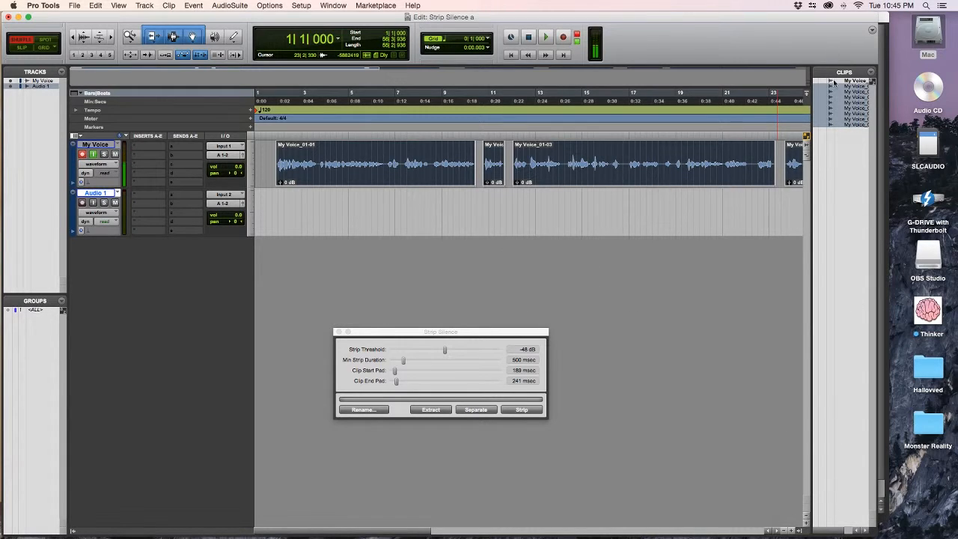
Check the Clips list's Timeline Drop Order setting.
click(801, 531)
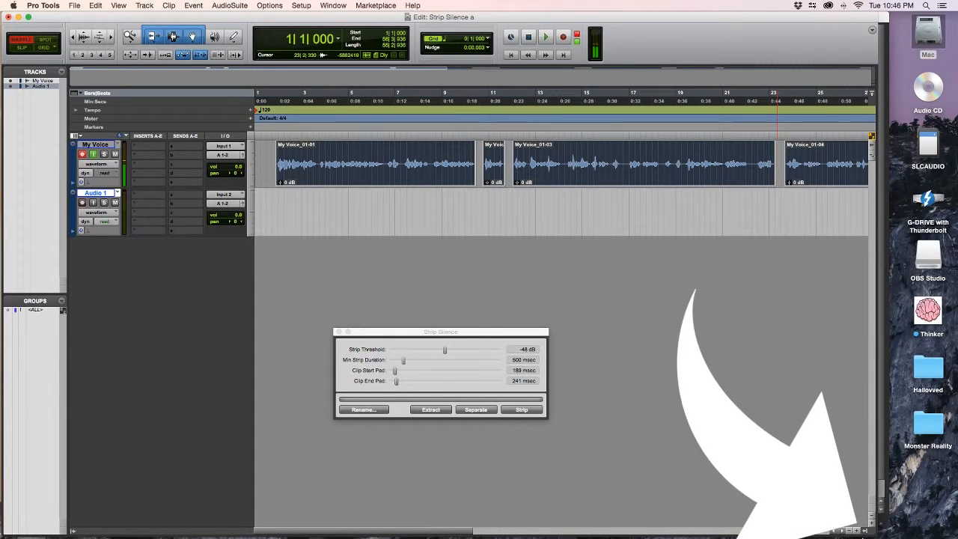
click(866, 531)
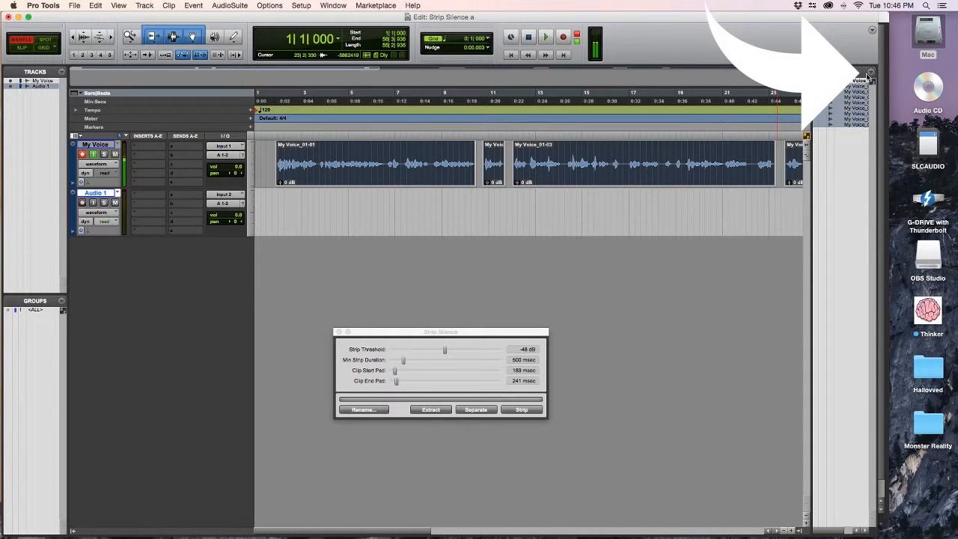
click(872, 73)
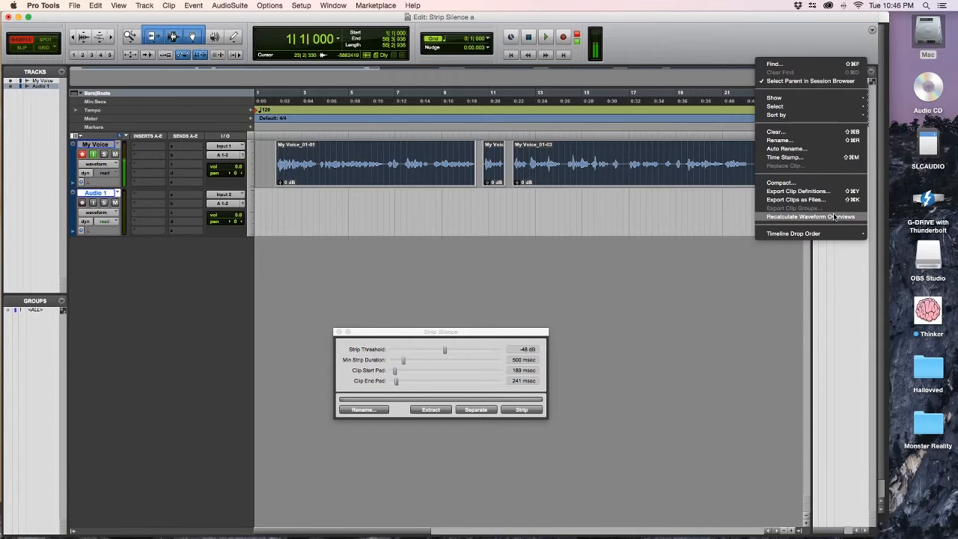
mouse_move(823, 237)
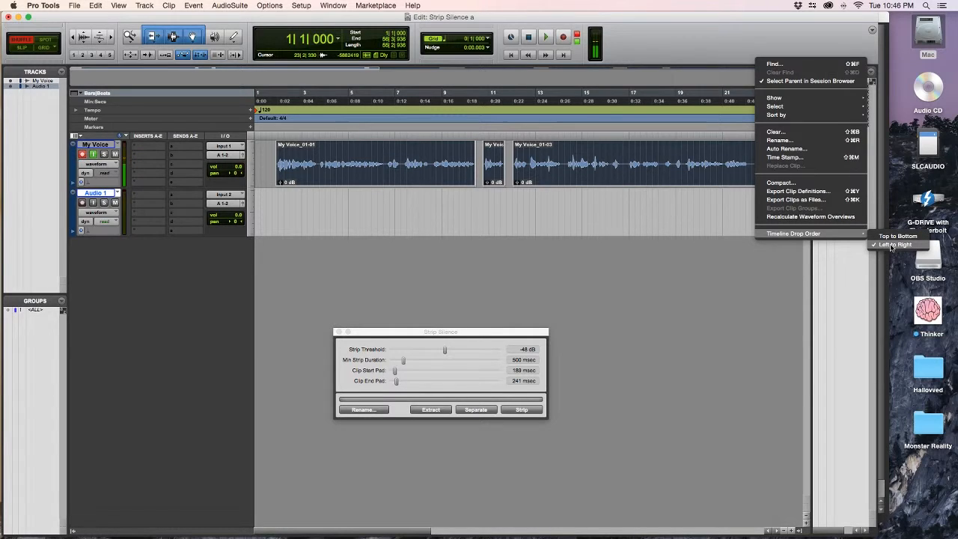
click(780, 270)
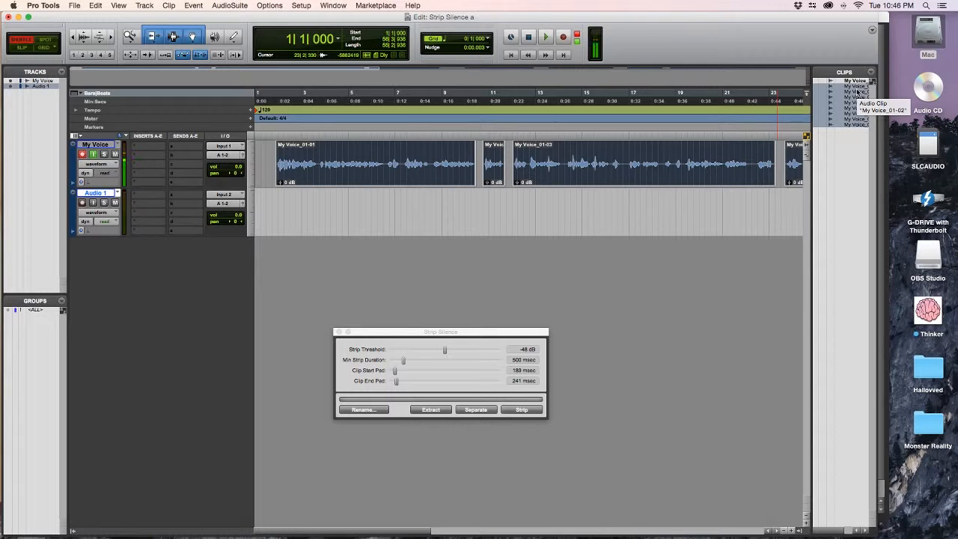
Drag the stripped voice clips from the Clips list onto the Audio 1 track, placing them end to end.
drag(854, 87, 324, 208)
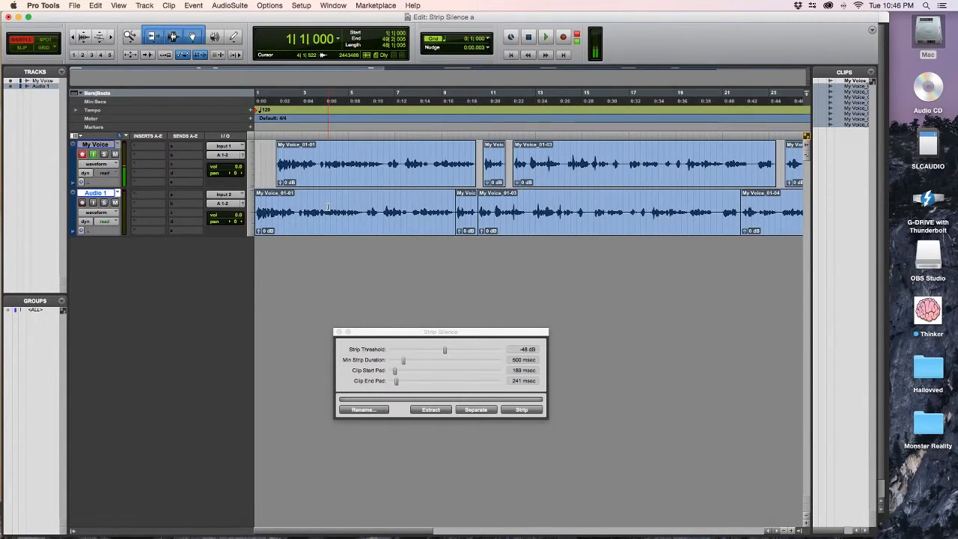
scroll(341, 208, right, 10)
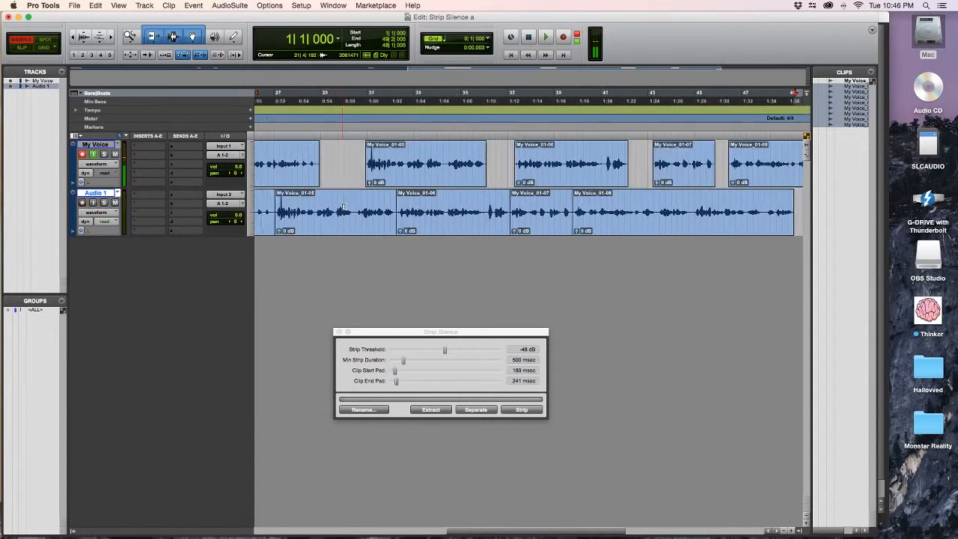
scroll(343, 207, left, 10)
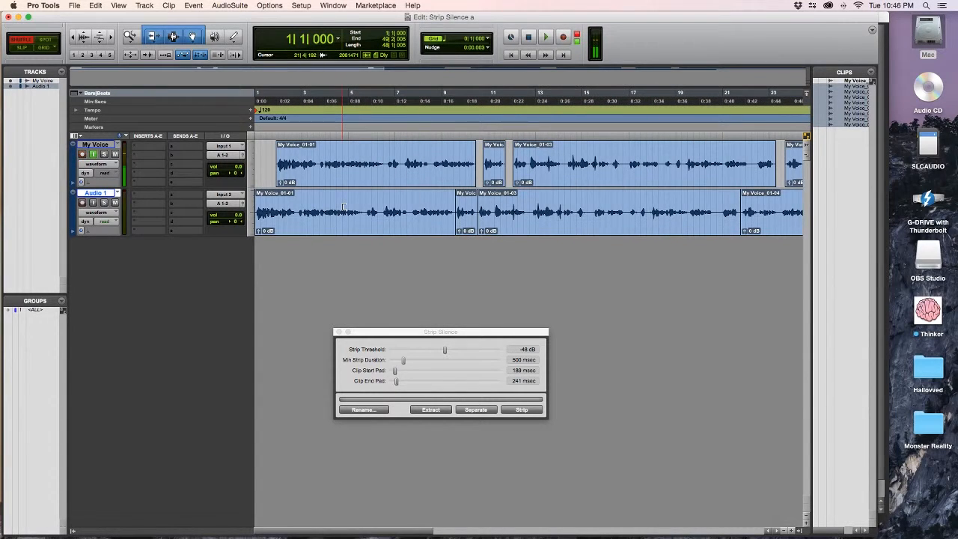
scroll(384, 212, right, 10)
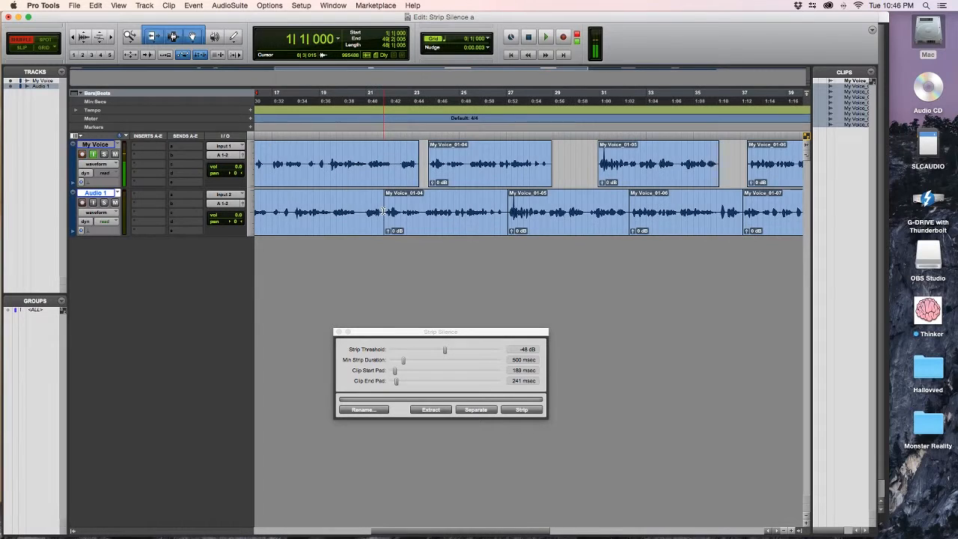
scroll(383, 212, left, 10)
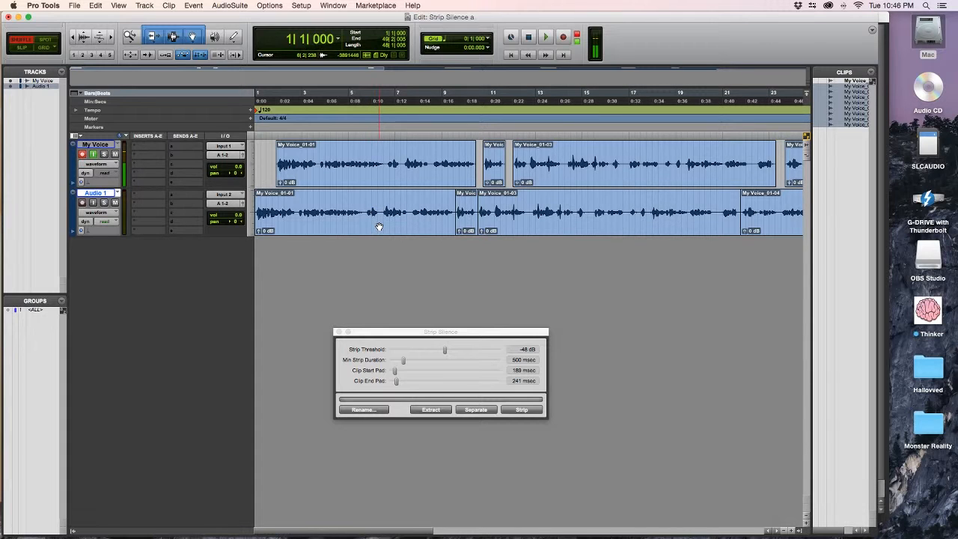
Select all clips on the Audio 1 track and create batch fades with a 40 millisecond length.
click(378, 226)
key(super+a)
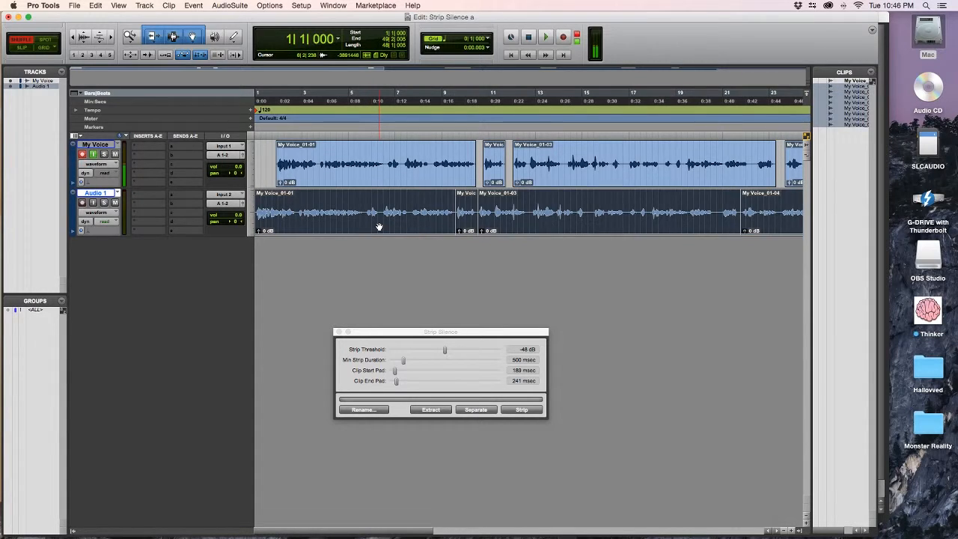
scroll(394, 217, right, 10)
scroll(394, 216, left, 10)
click(96, 5)
mouse_move(170, 321)
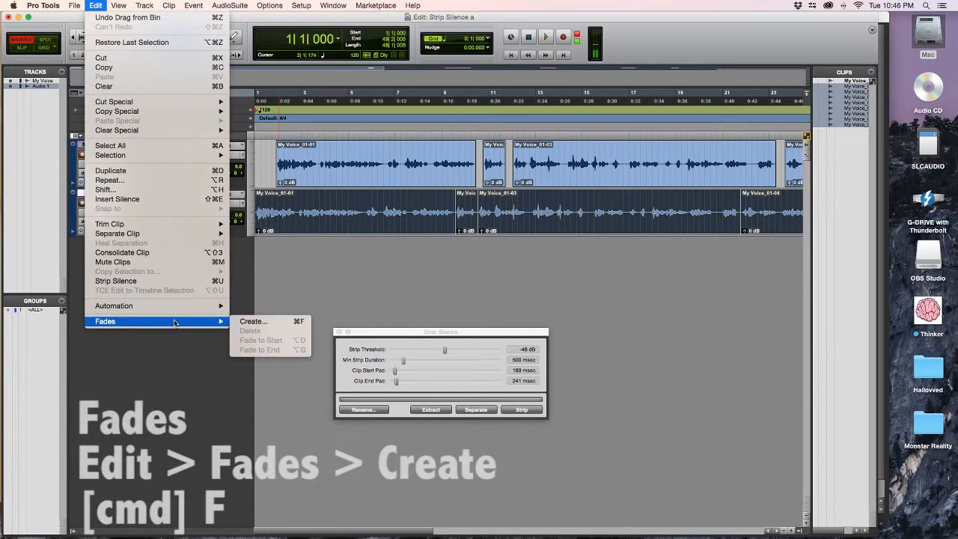
click(271, 324)
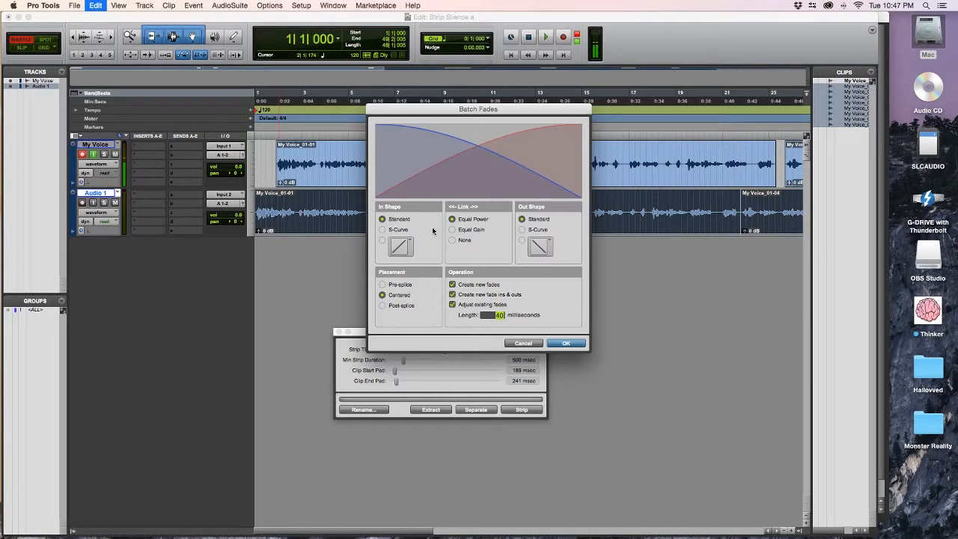
click(566, 344)
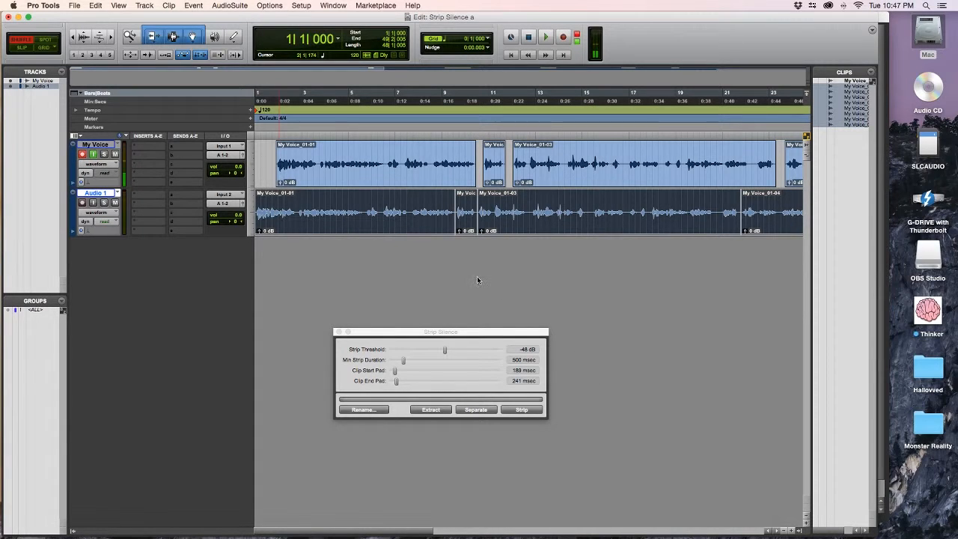
Inspect the fades between clips and select the My Voice_01-02 clip on the Audio 1 track.
scroll(472, 278, up, 5)
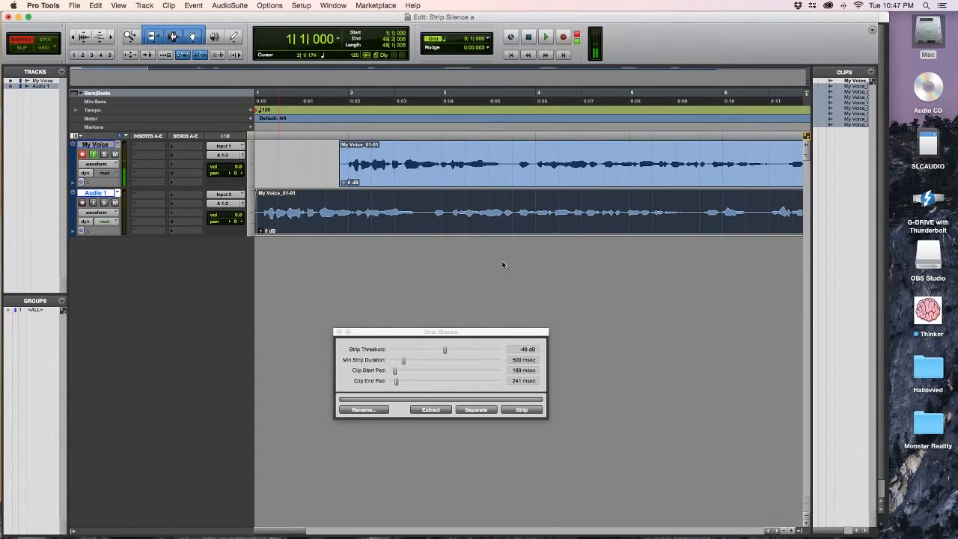
scroll(517, 259, right, 3)
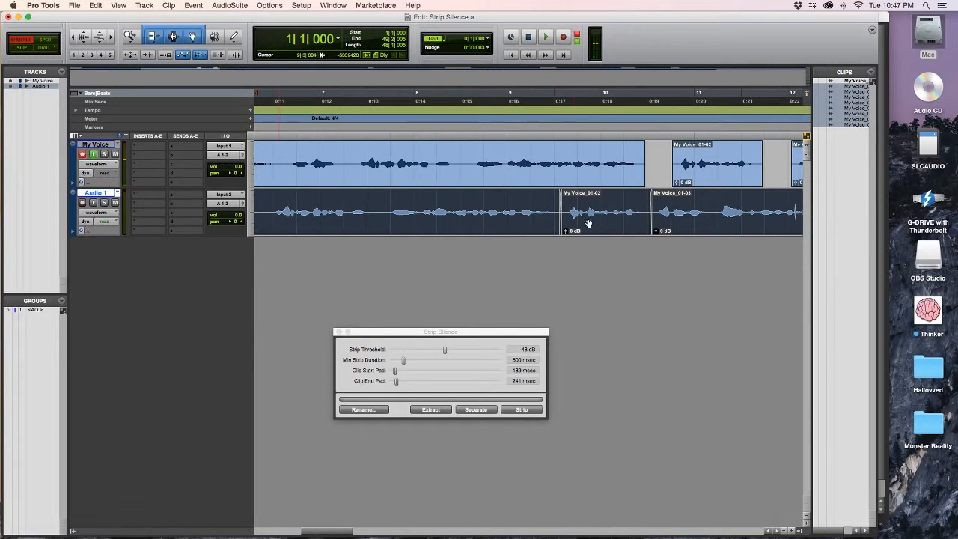
scroll(628, 237, right, 3)
key(Return)
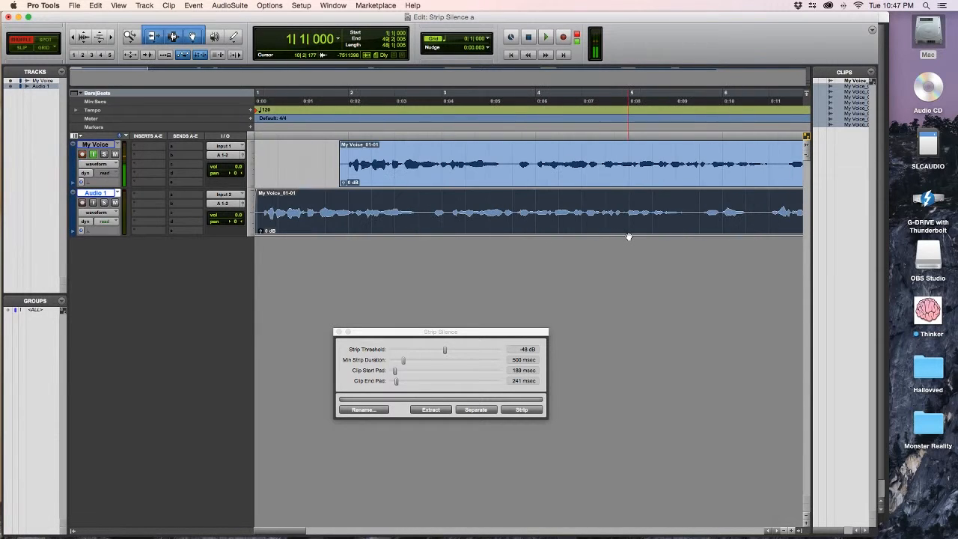
click(439, 220)
scroll(449, 223, right, 10)
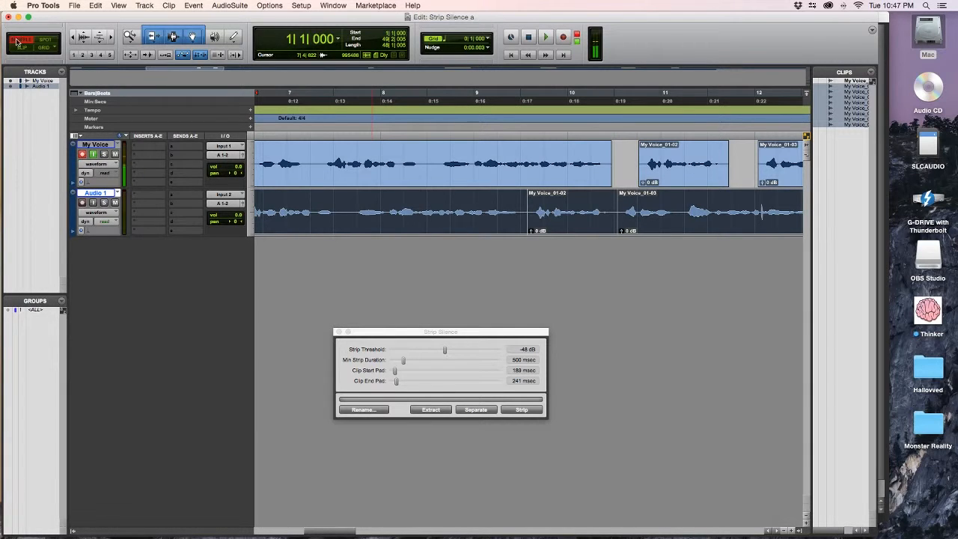
click(525, 215)
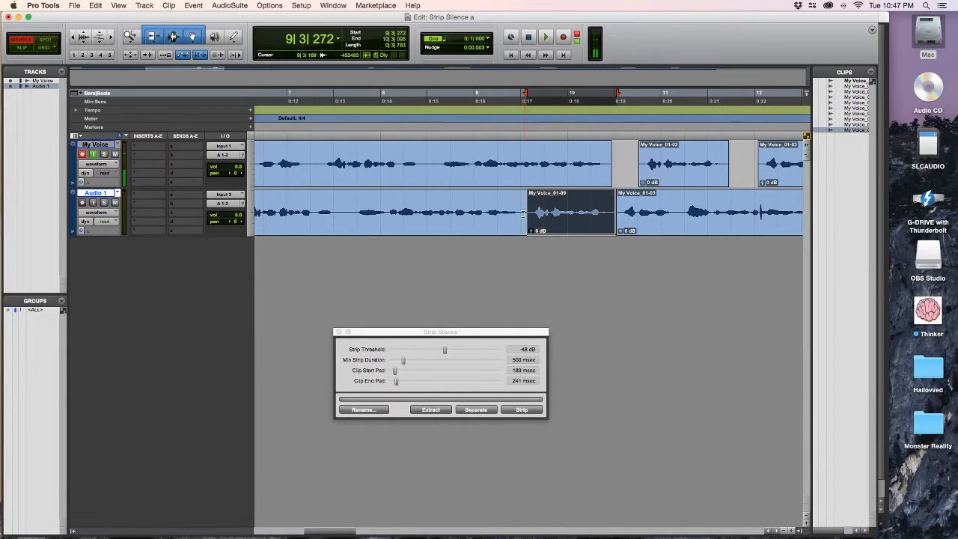
Switch to Shuffle edit mode and slide the My Voice_01-11 clip on Audio 1 up against the clip before it.
click(523, 215)
key(F1)
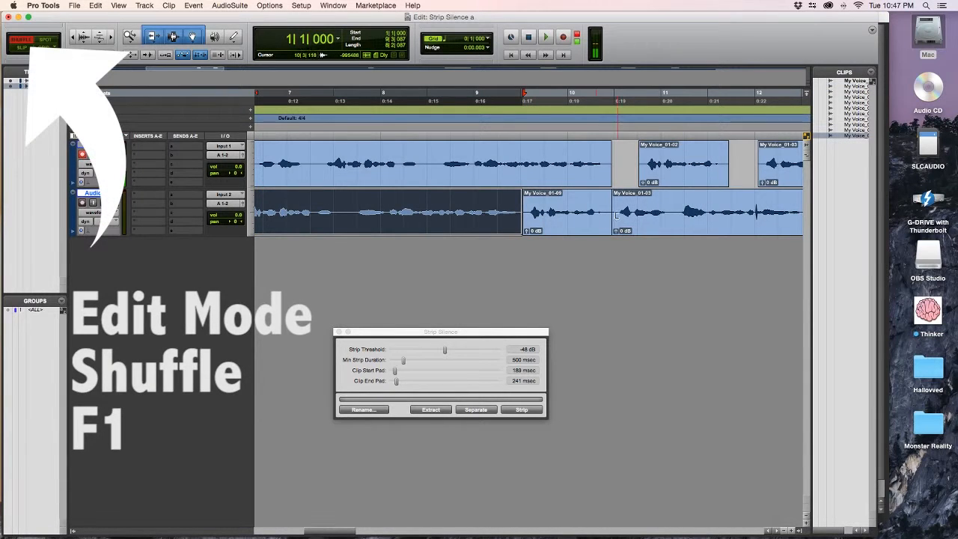
click(614, 215)
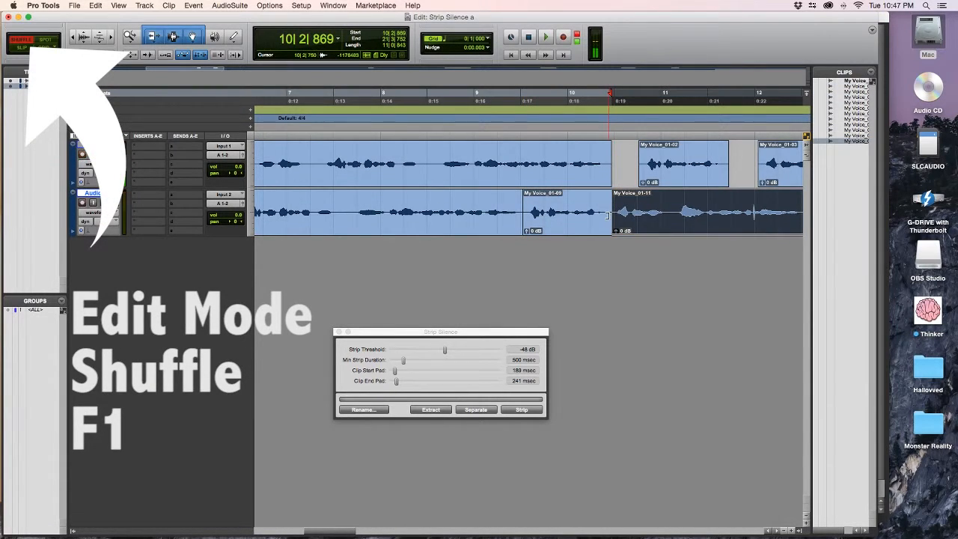
drag(607, 214, 602, 213)
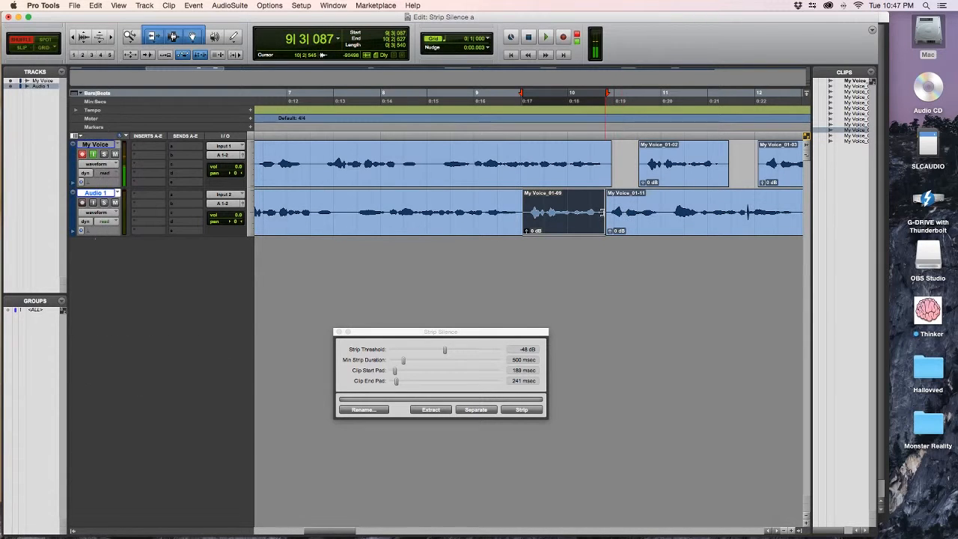
Close the Strip Silence window.
scroll(603, 213, right, 5)
scroll(603, 213, right, 8)
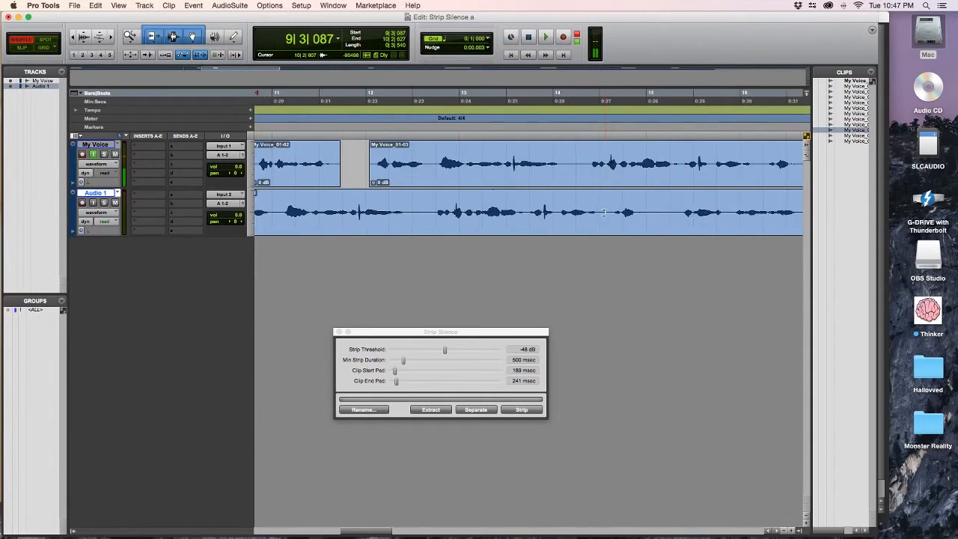
scroll(337, 335, right, 5)
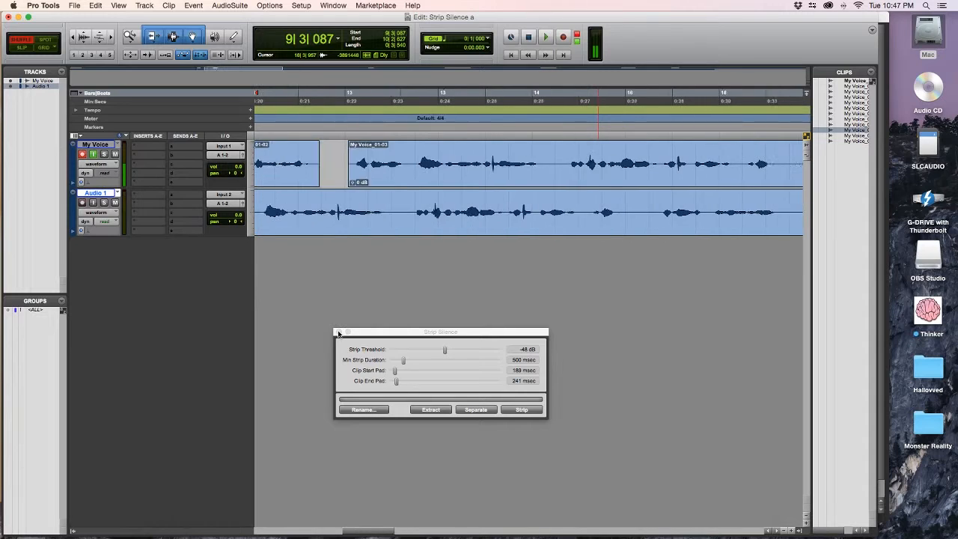
click(338, 333)
Slide the My Voice_01-04 clip and the following clip on Audio 1 left to tighten the gaps.
scroll(424, 279, right, 2)
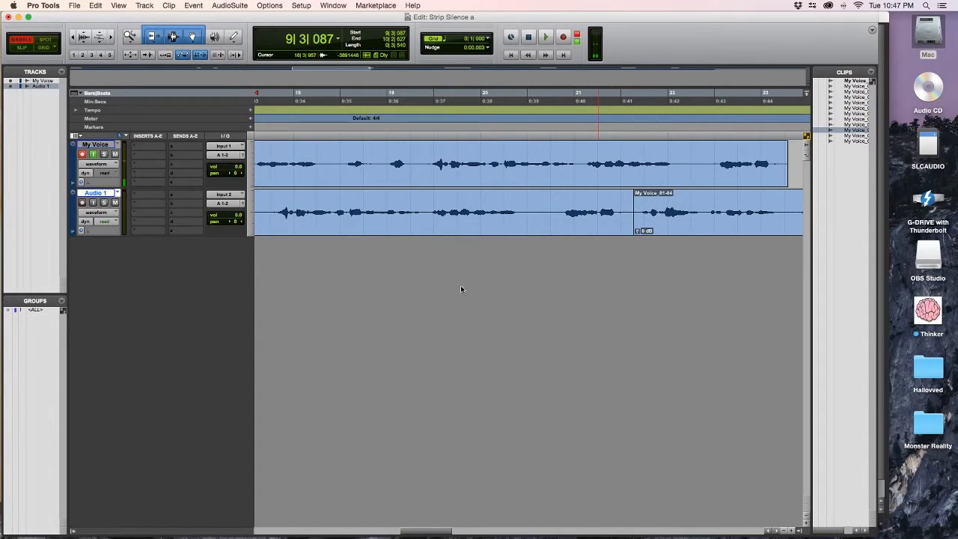
click(629, 213)
drag(629, 215, 621, 216)
scroll(608, 231, right, 2)
scroll(609, 231, right, 4)
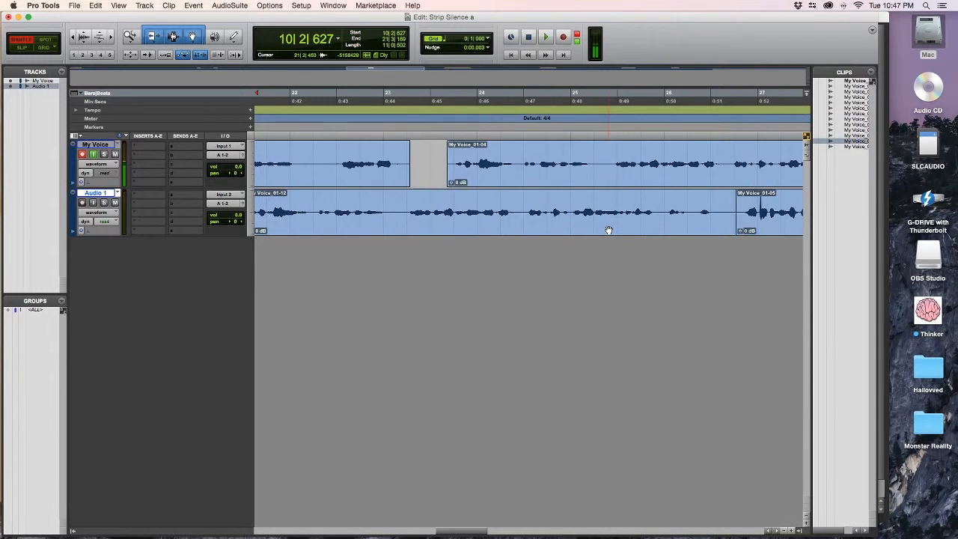
drag(649, 216, 631, 216)
Select all clips on Audio 1 and reapply batch fades with the 40 millisecond length.
scroll(596, 266, right, 4)
scroll(596, 265, right, 12)
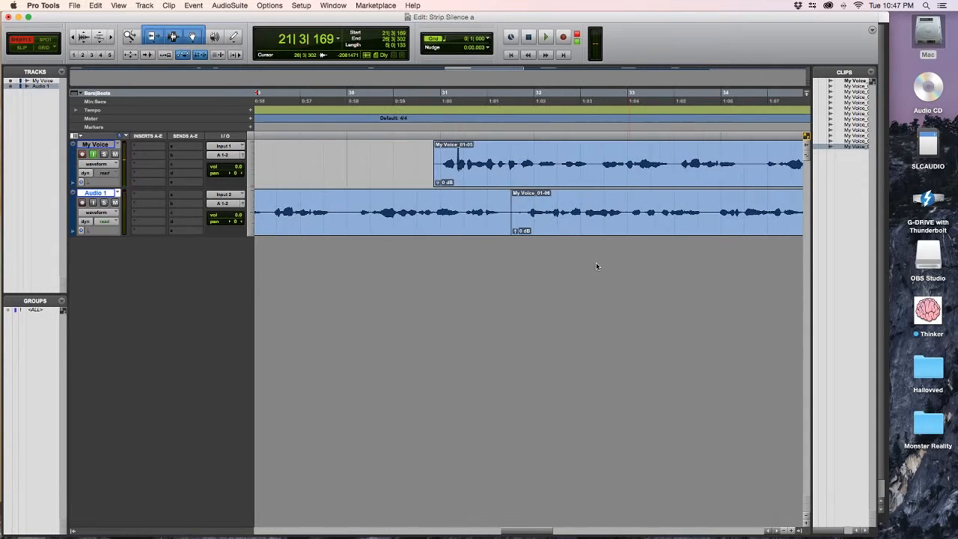
scroll(596, 266, left, 8)
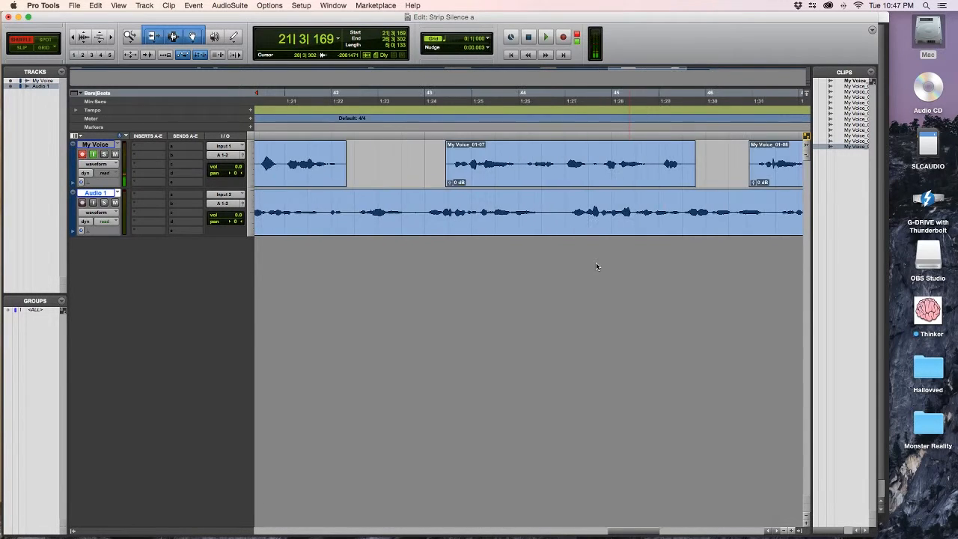
scroll(594, 266, left, 20)
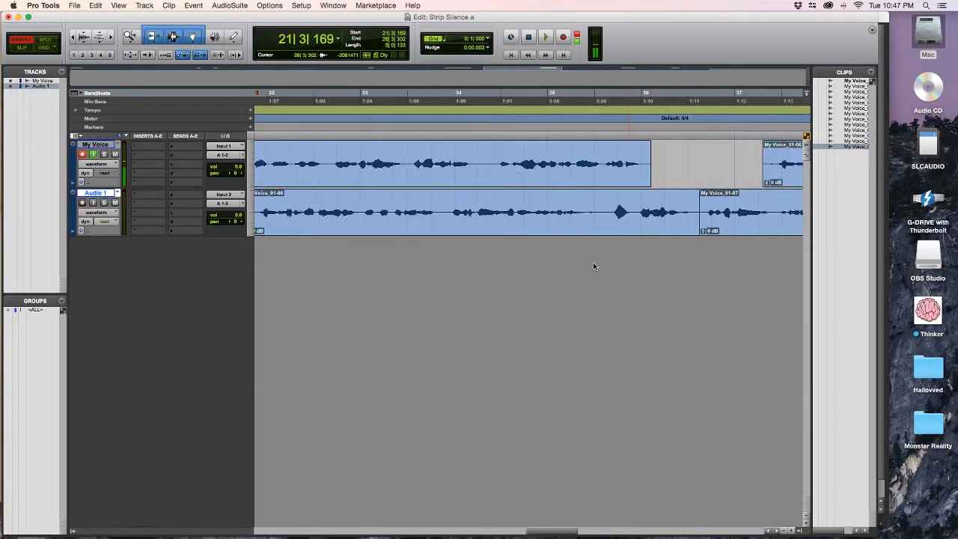
key(r)
key(r)
key(r)
key(r)
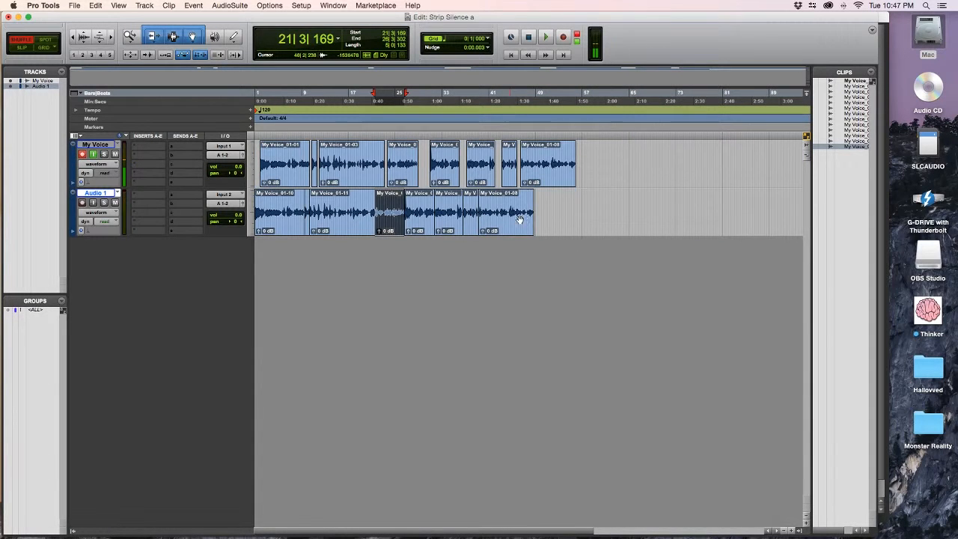
triple_click(529, 222)
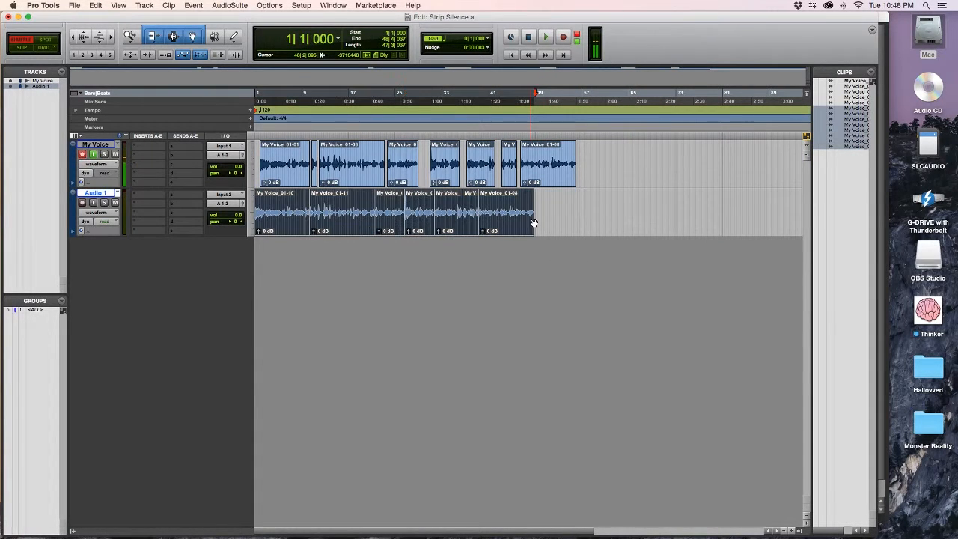
key(super+f)
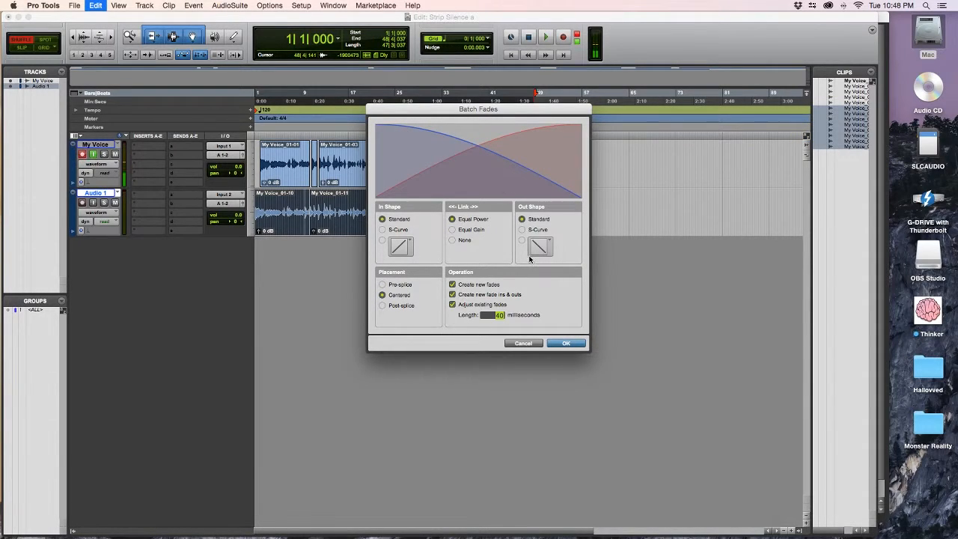
click(565, 344)
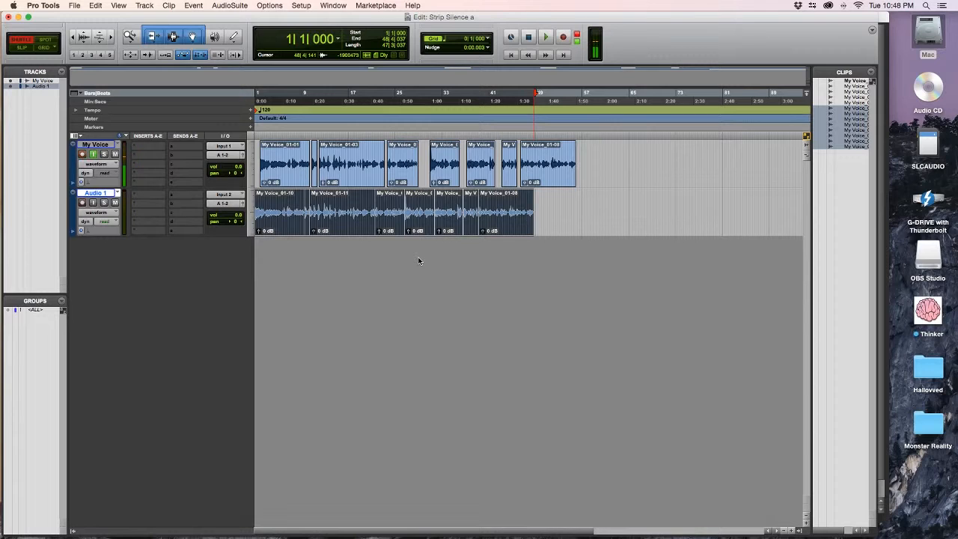
Consolidate the selected clips on Audio 1 into a single clip.
click(144, 6)
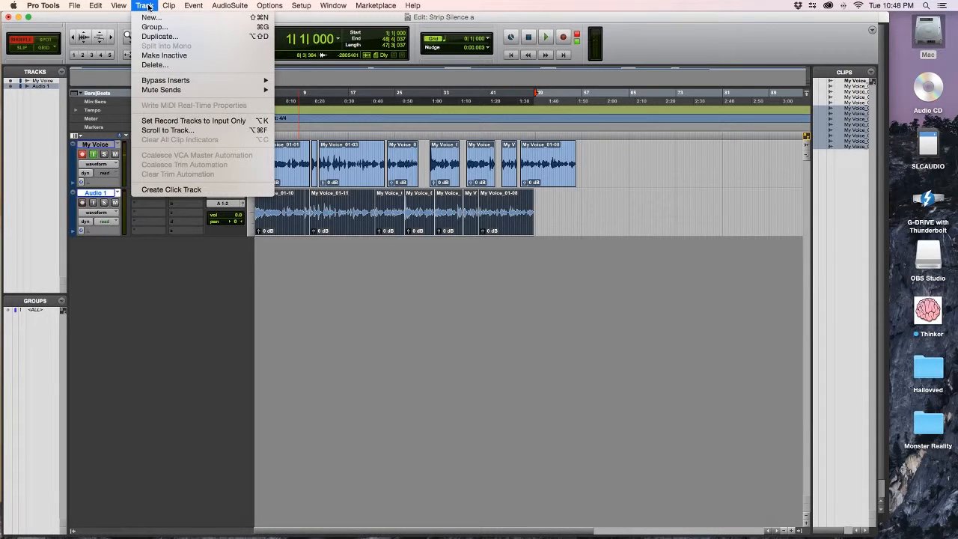
mouse_move(97, 6)
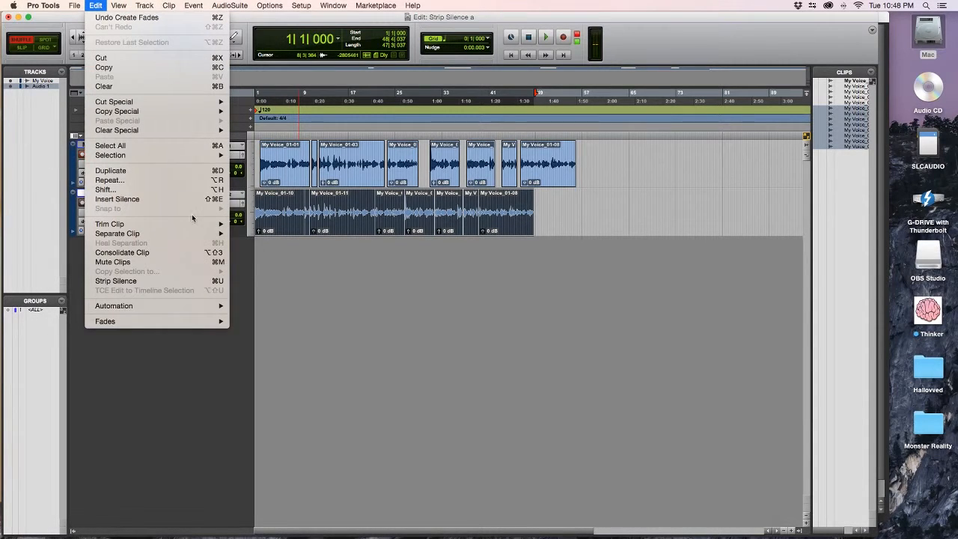
click(171, 253)
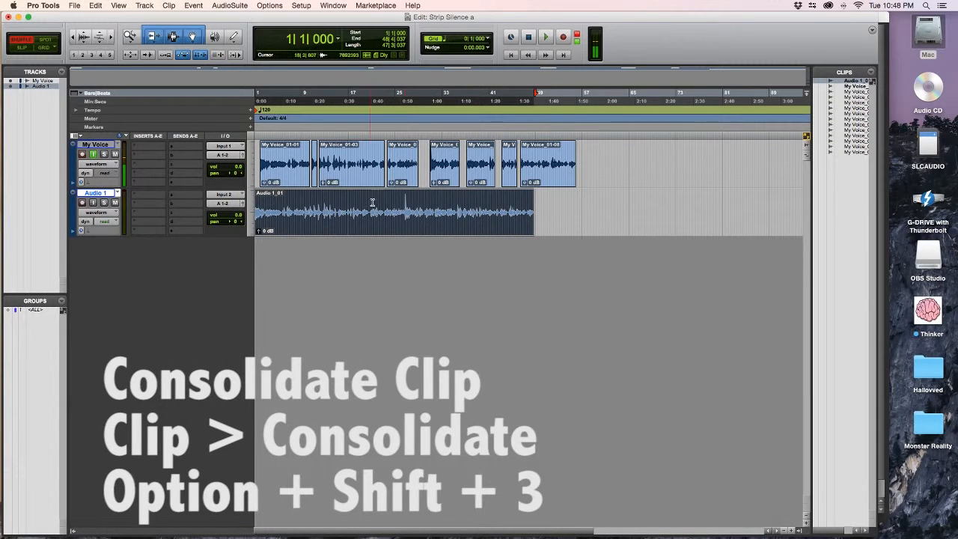
Rename the consolidated clip and its disk file to the narrator's name followed by 'Voice over Demo'.
double_click(377, 223)
key(BackSpace)
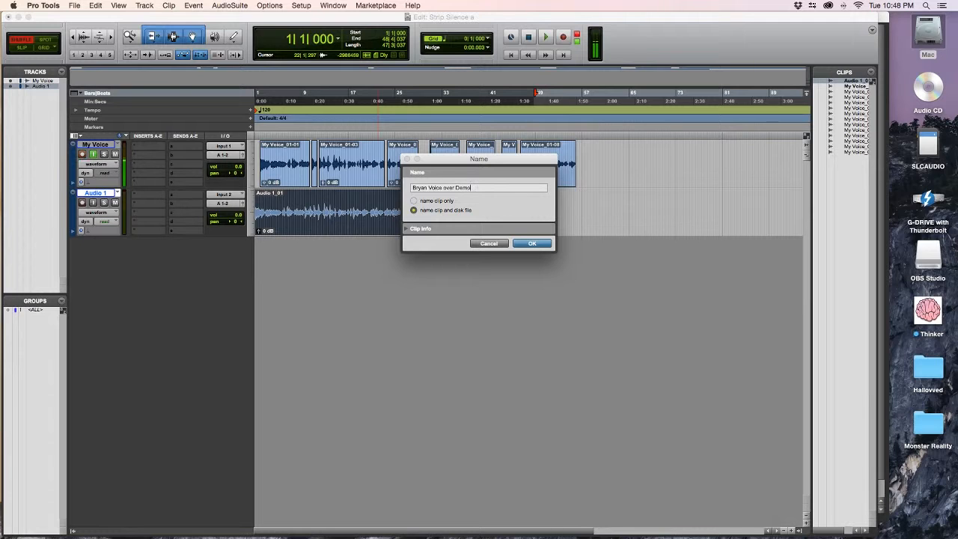
key(Return)
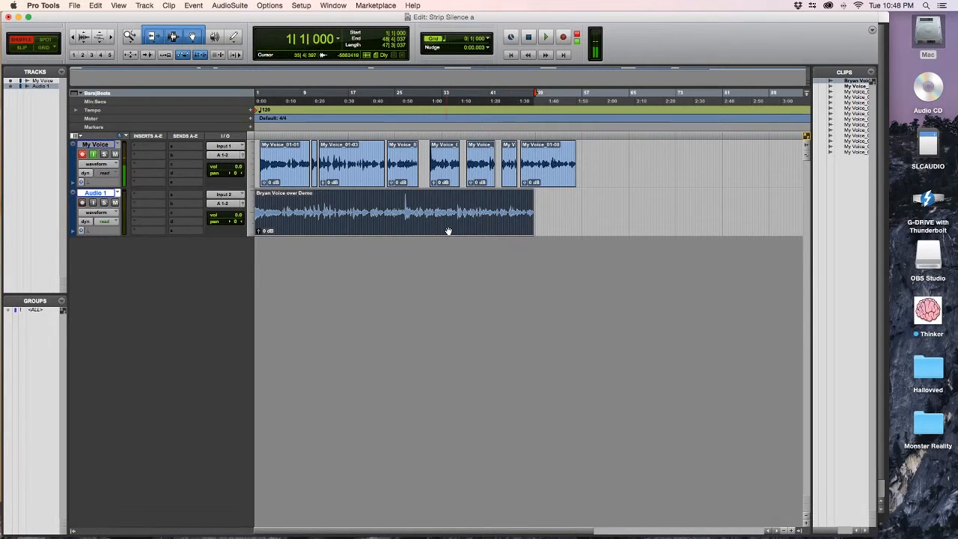
Export the selected consolidated clip as a WAV file, saving it into the session's Bounced Files folder.
right_click(856, 82)
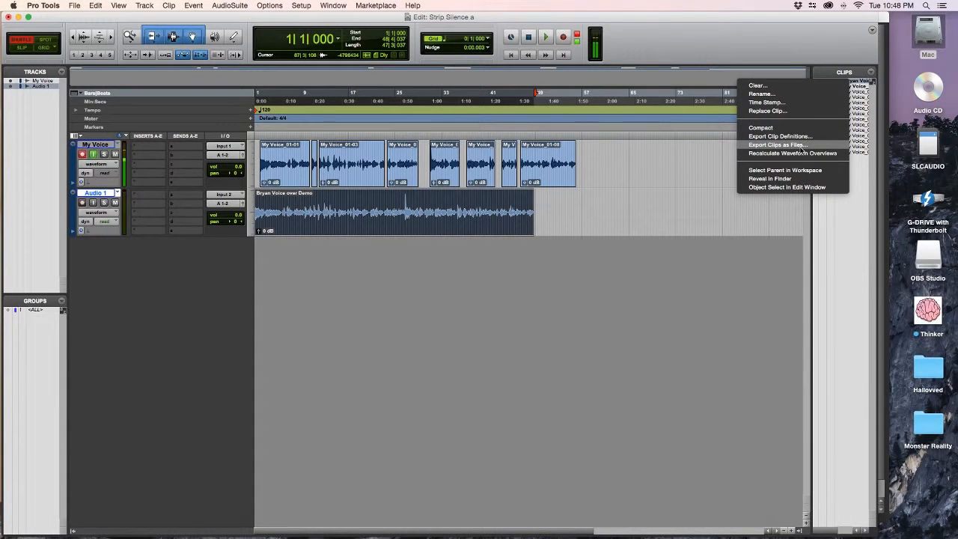
click(679, 251)
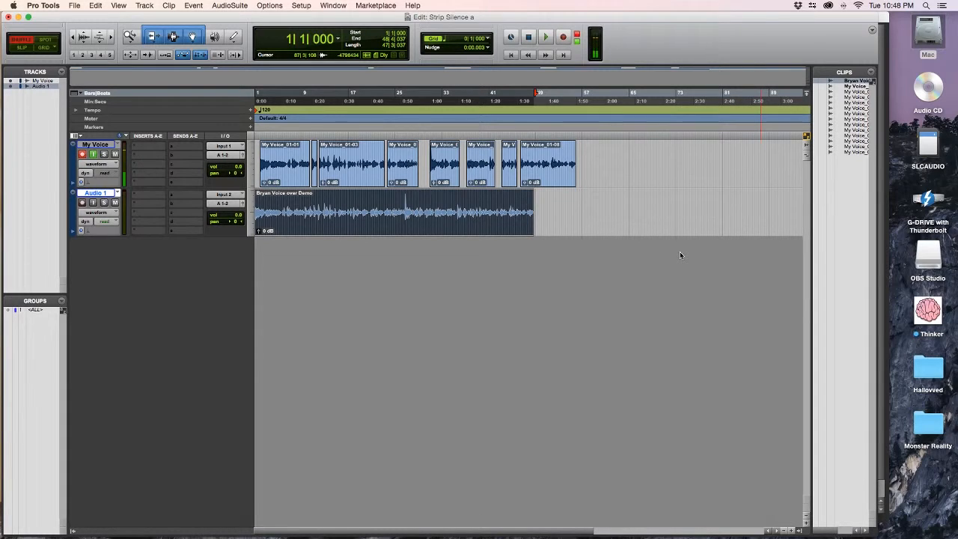
key(super+shift+k)
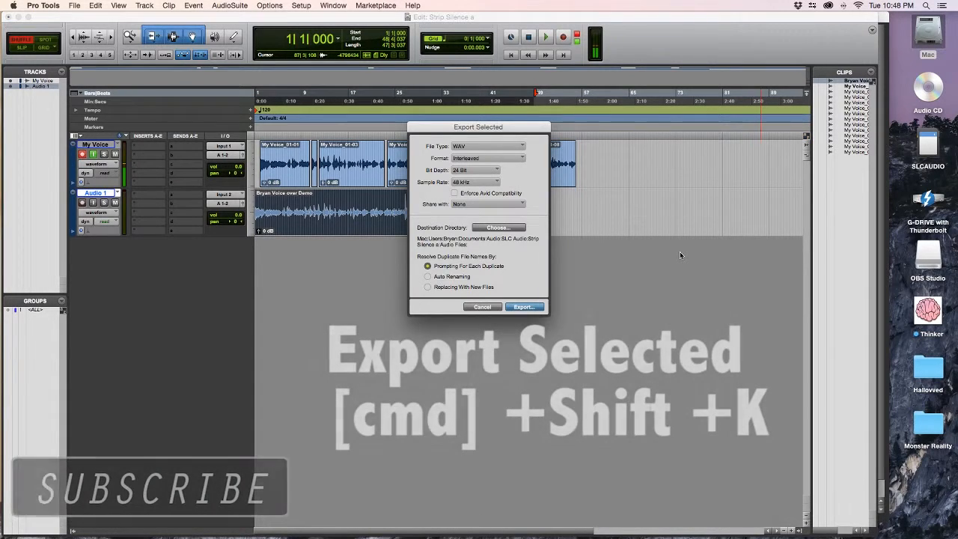
click(494, 229)
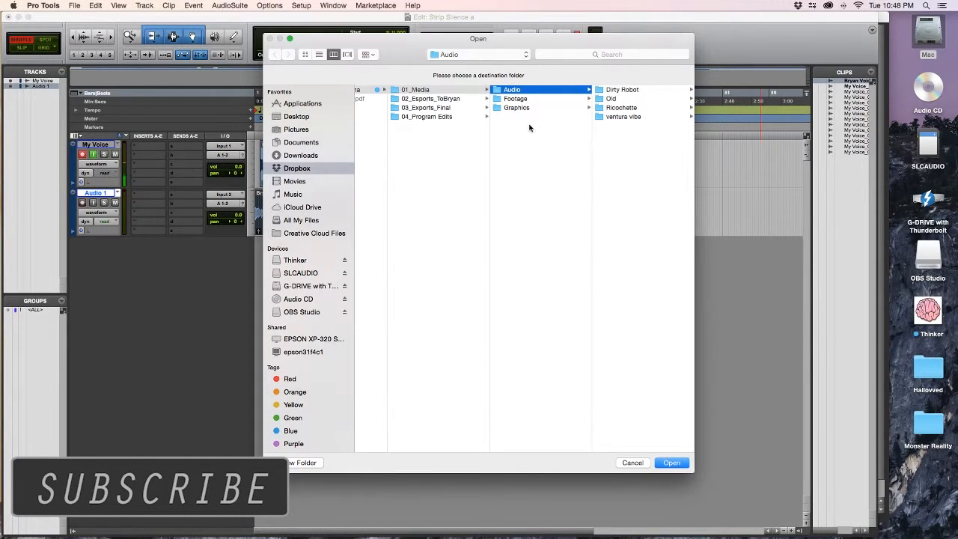
click(633, 462)
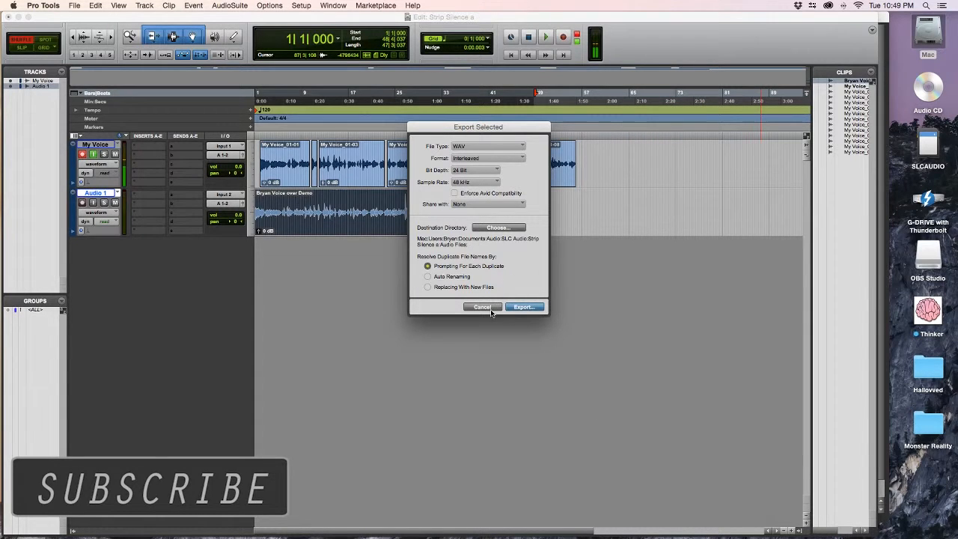
click(523, 307)
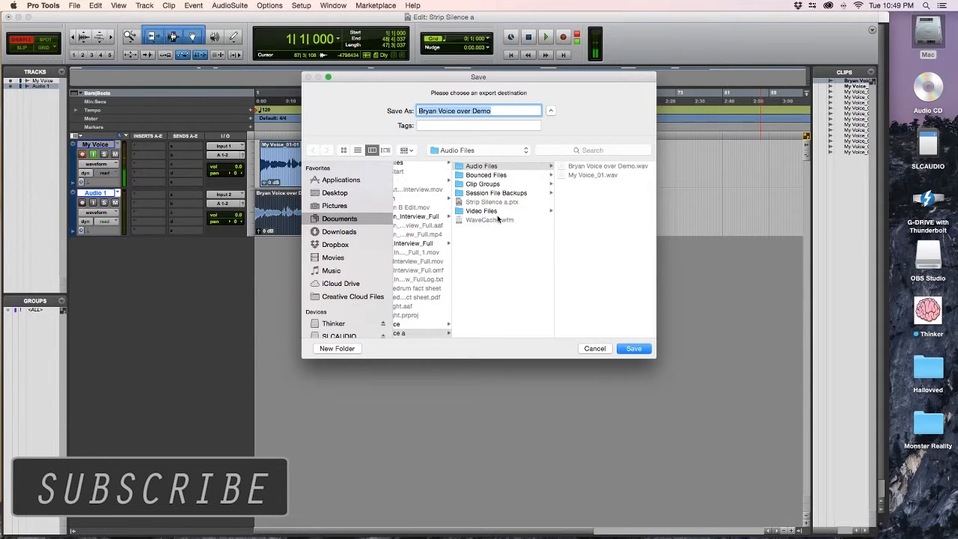
scroll(482, 176, left, 4)
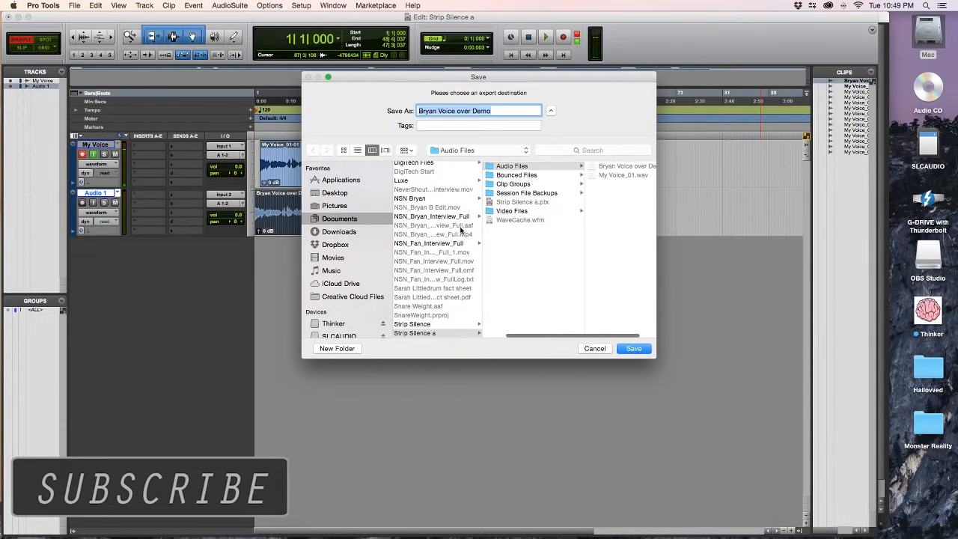
click(520, 175)
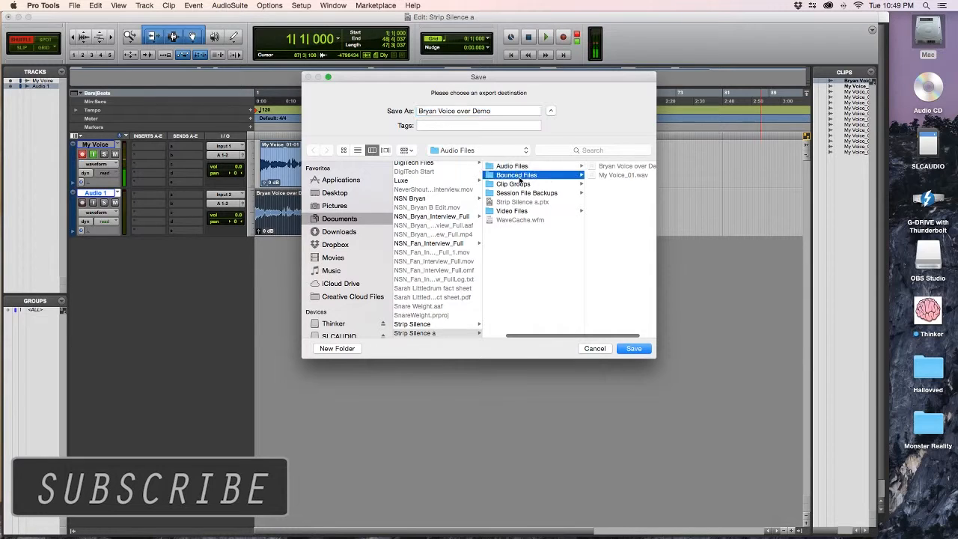
click(633, 348)
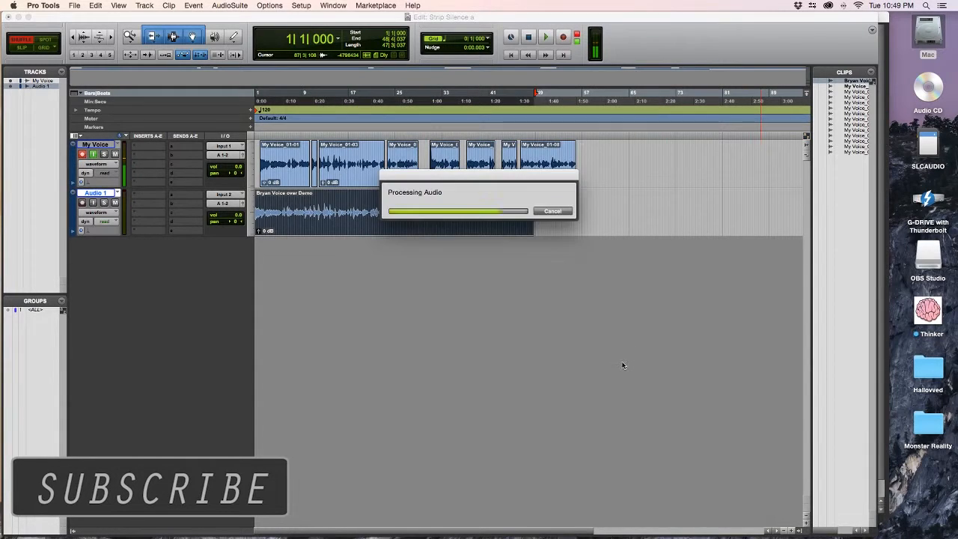